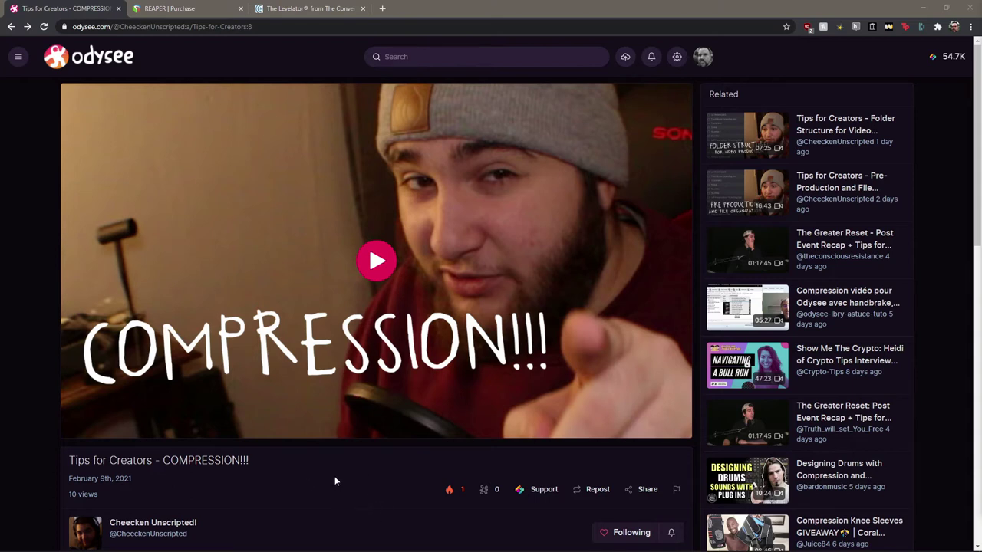
Step: Scroll the Odysee page and start the COMPRESSION!!! video playing
{"action": "scroll", "coordinate": [336, 491], "scroll_direction": "down", "scroll_amount": 2}
{"action": "scroll", "coordinate": [337, 500], "scroll_direction": "up", "scroll_amount": 2}
{"action": "scroll", "coordinate": [337, 507], "scroll_direction": "down", "scroll_amount": 5}
{"action": "scroll", "coordinate": [337, 515], "scroll_direction": "down", "scroll_amount": 3}
{"action": "scroll", "coordinate": [337, 515], "scroll_direction": "up", "scroll_amount": 5}
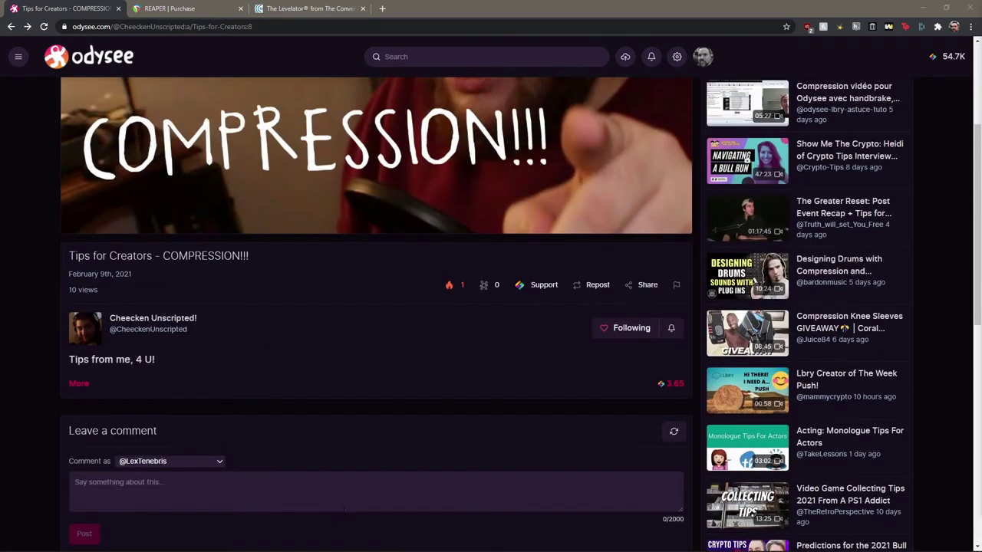
{"action": "scroll", "coordinate": [337, 515], "scroll_direction": "up", "scroll_amount": 1}
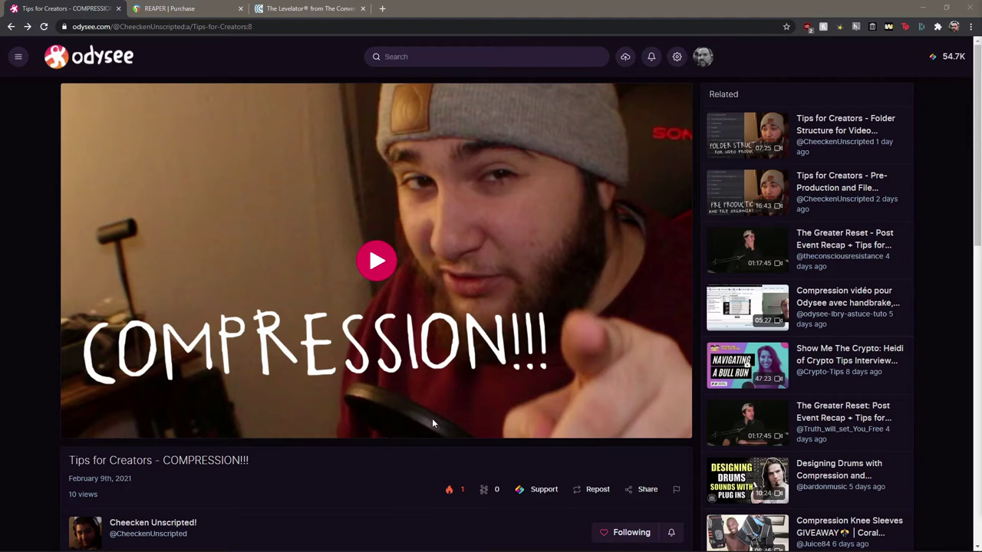
{"action": "left_click", "coordinate": [375, 263]}
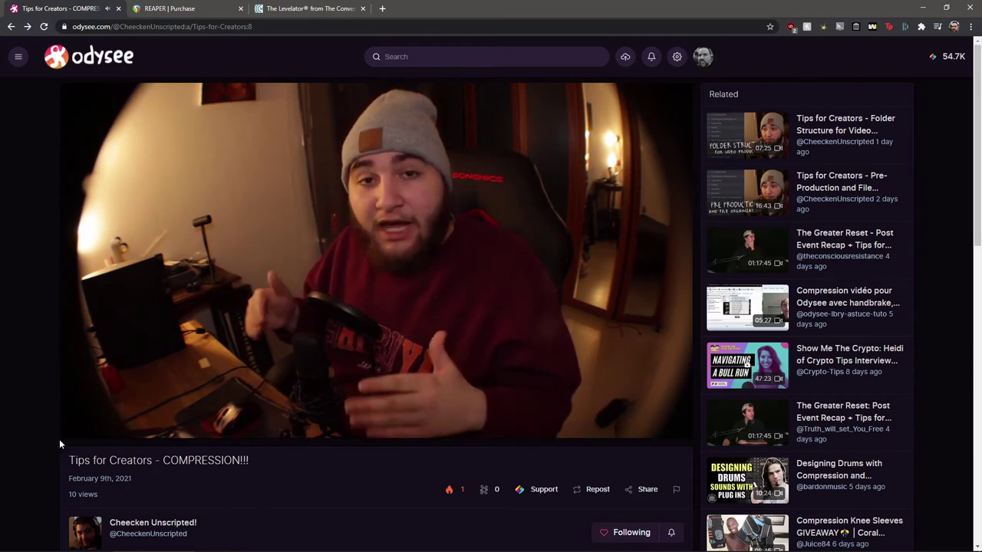
Step: Rewind the video to 0:00, replay it, and pause at 0:08
{"action": "mouse_move", "coordinate": [68, 435]}
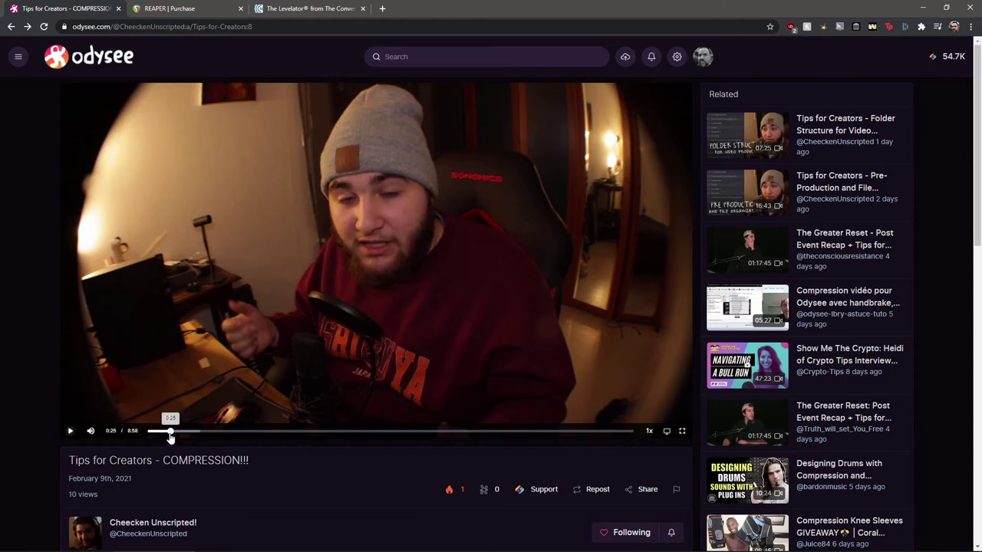
{"action": "left_click_drag", "start_coordinate": [169, 432], "coordinate": [140, 433]}
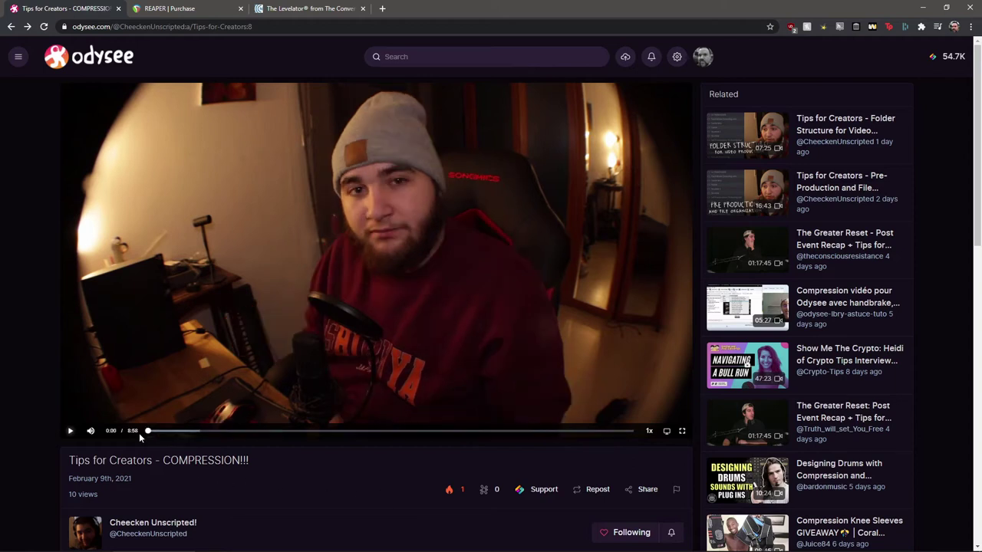
{"action": "left_click", "coordinate": [69, 434]}
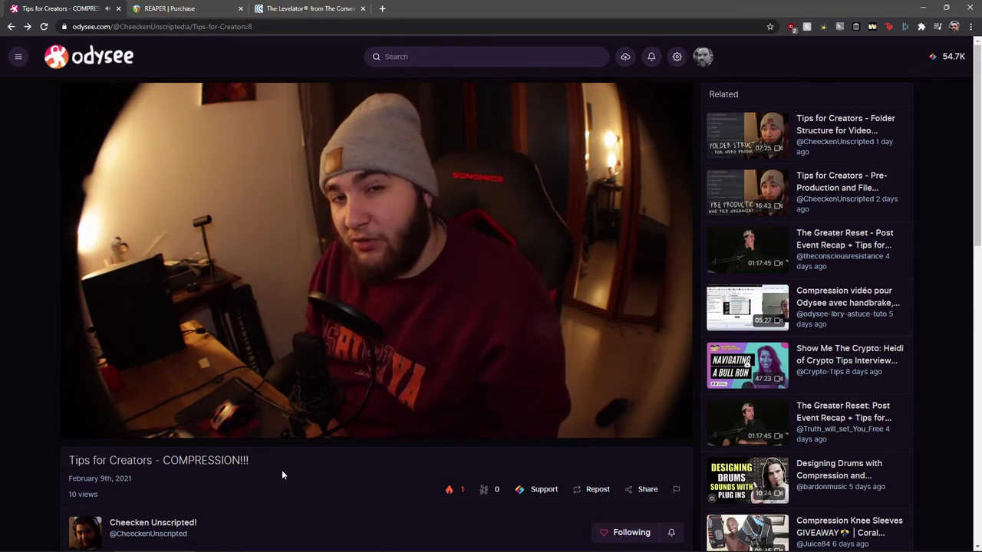
{"action": "left_click", "coordinate": [70, 431]}
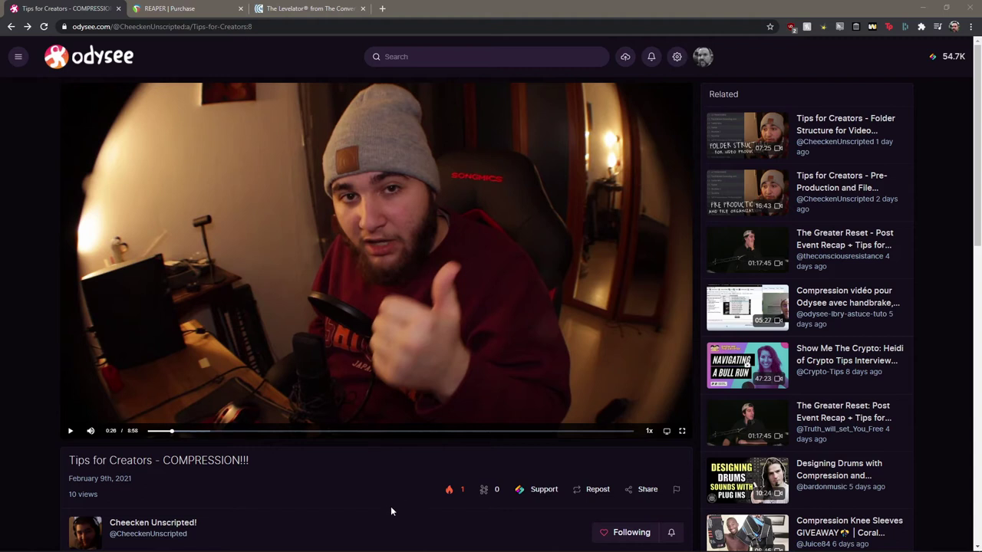
Step: View the REAPER purchase page, then go back to browse the REAPER home page
{"action": "left_click", "coordinate": [183, 11]}
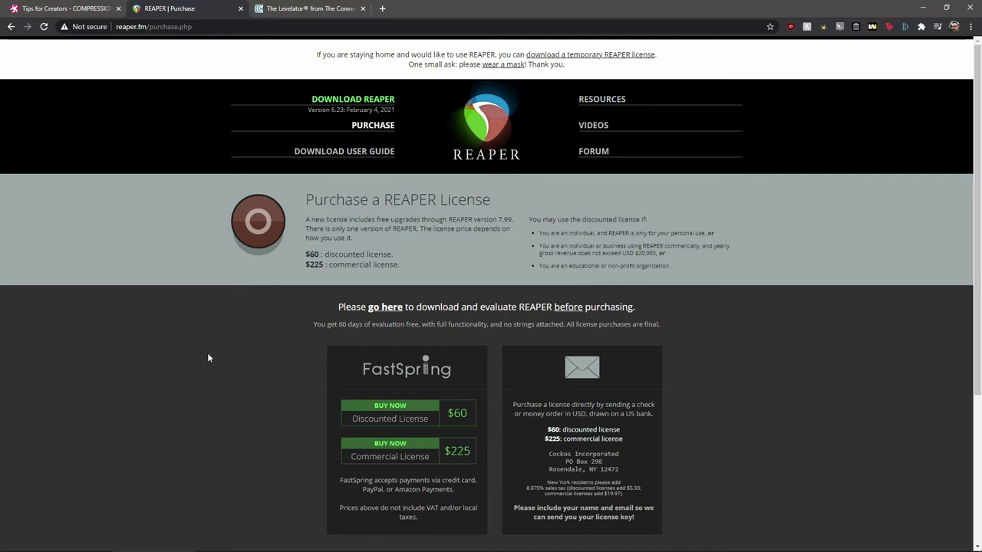
{"action": "right_click", "coordinate": [341, 332]}
{"action": "left_click", "coordinate": [284, 293]}
{"action": "left_click", "coordinate": [12, 26]}
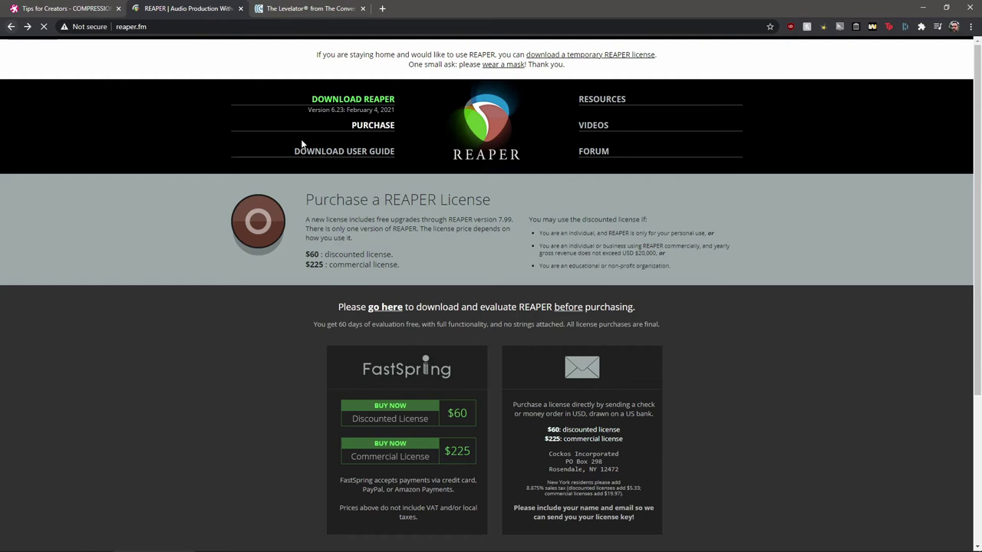
{"action": "scroll", "coordinate": [111, 219], "scroll_direction": "down", "scroll_amount": 1}
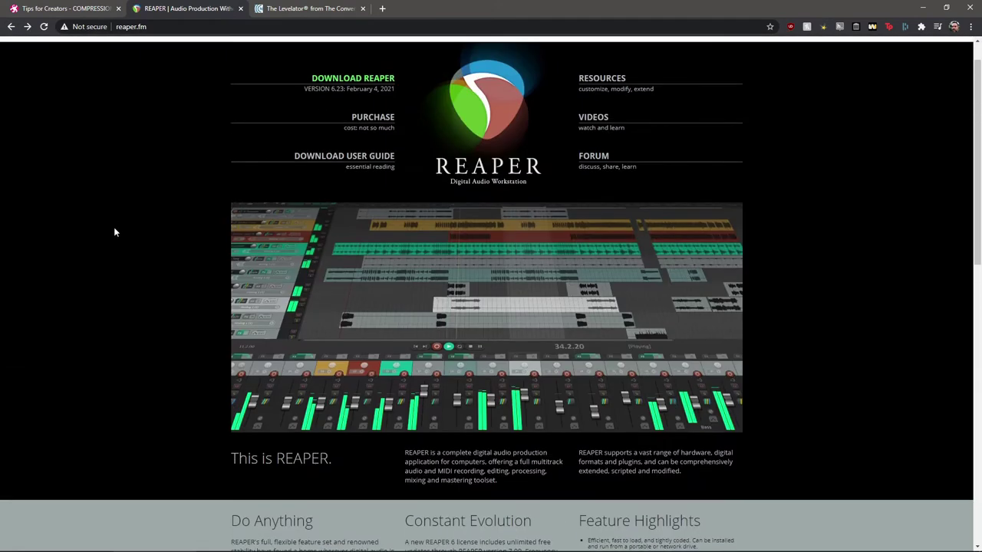
{"action": "scroll", "coordinate": [114, 227], "scroll_direction": "up", "scroll_amount": 1}
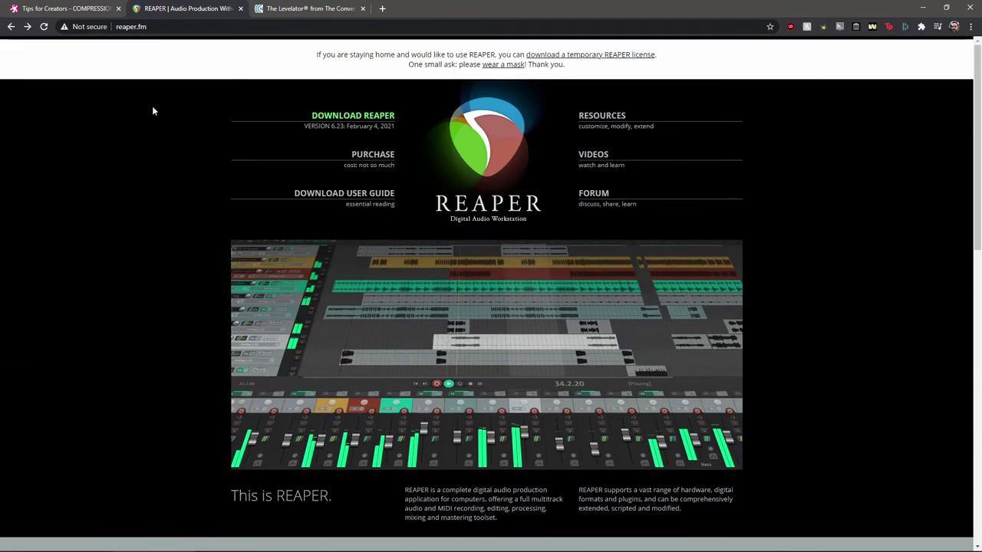
Step: Revisit the $60 and $225 license options, then return to the Odysee video
{"action": "left_click", "coordinate": [27, 26]}
{"action": "scroll", "coordinate": [250, 331], "scroll_direction": "down", "scroll_amount": 2}
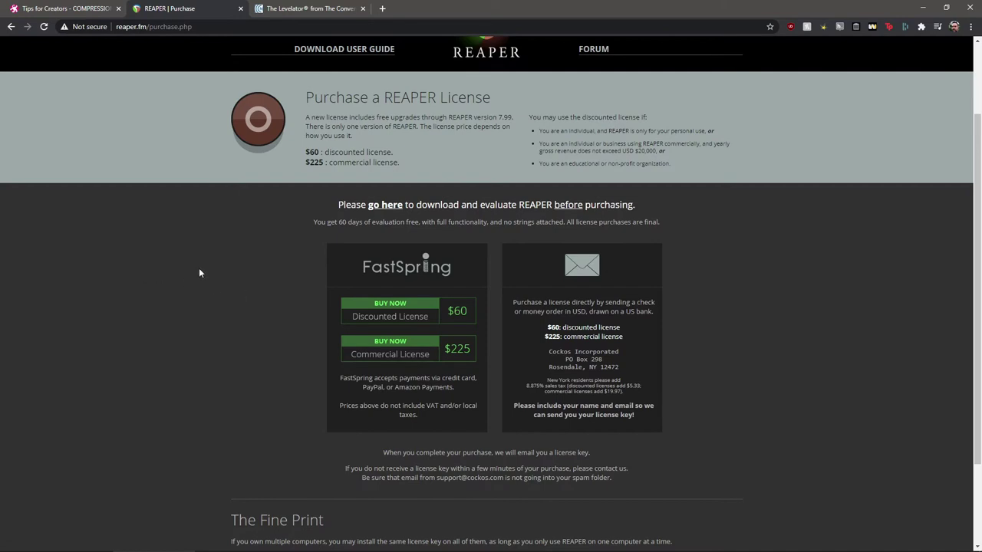
{"action": "scroll", "coordinate": [213, 281], "scroll_direction": "up", "scroll_amount": 2}
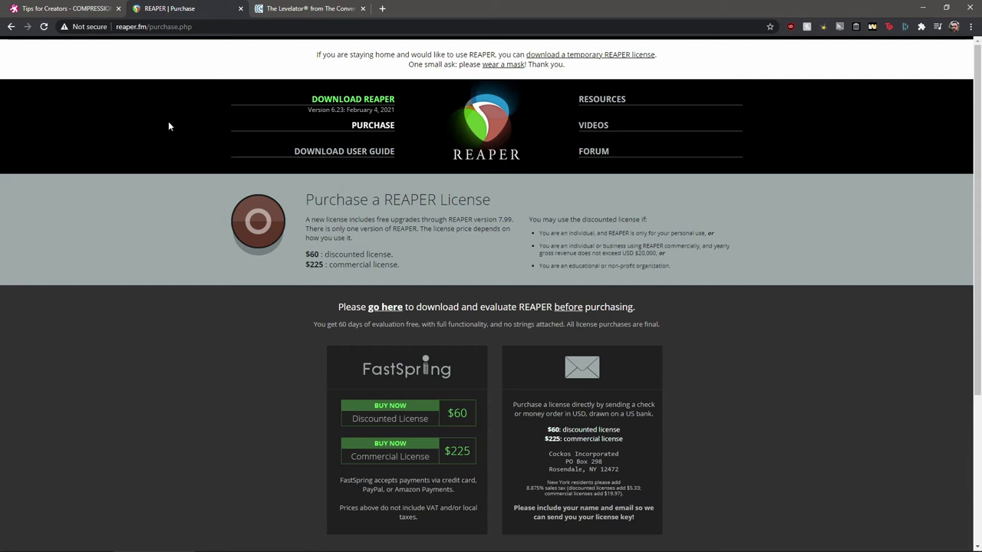
{"action": "left_click", "coordinate": [10, 26]}
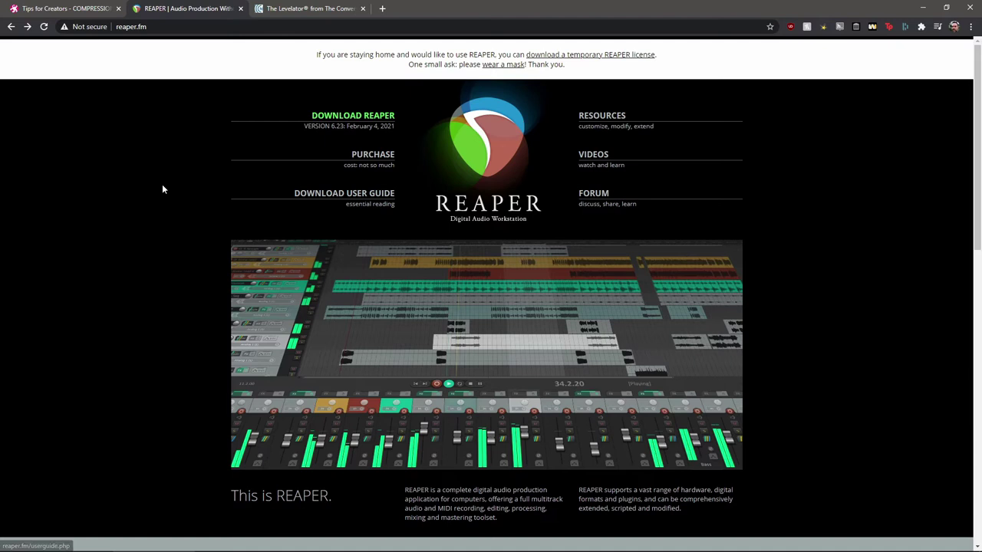
{"action": "left_click", "coordinate": [60, 11]}
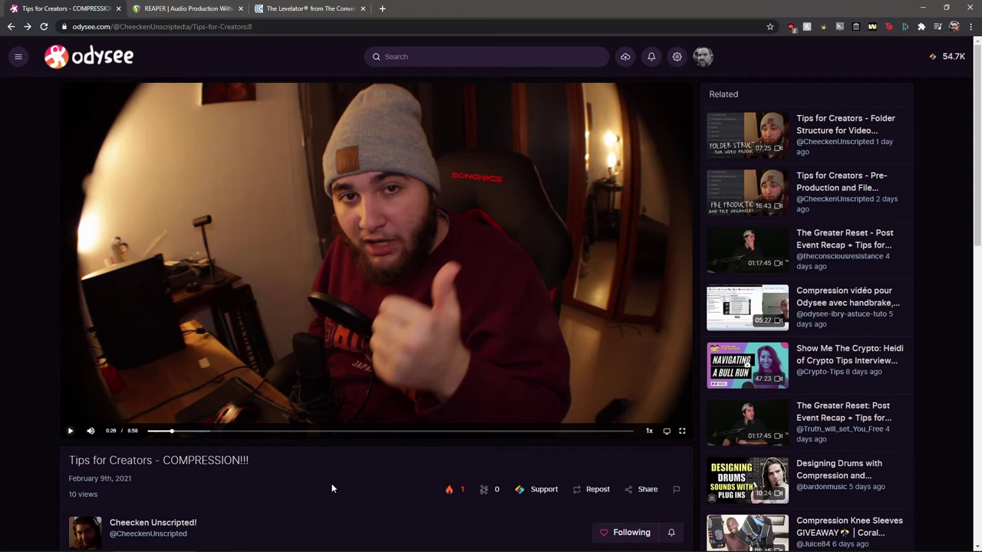
Step: Switch to DaVinci Resolve's 'Temp' project holding the Tips For Creators Compression!.mp4 clip
{"action": "left_click", "coordinate": [325, 547]}
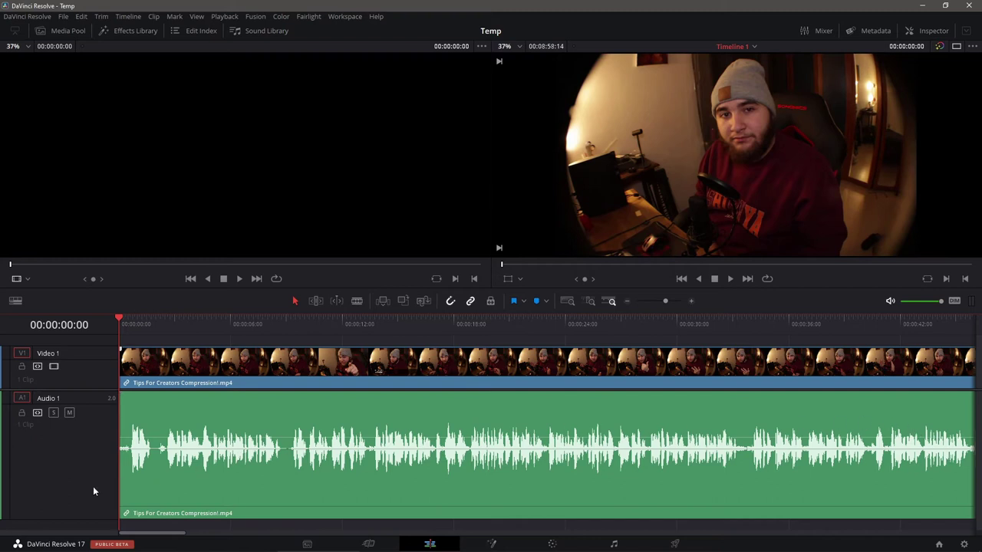
Step: Play Timeline 1 from the start and stop at 00:00:08:18 to hear the original audio
{"action": "key", "text": "space"}
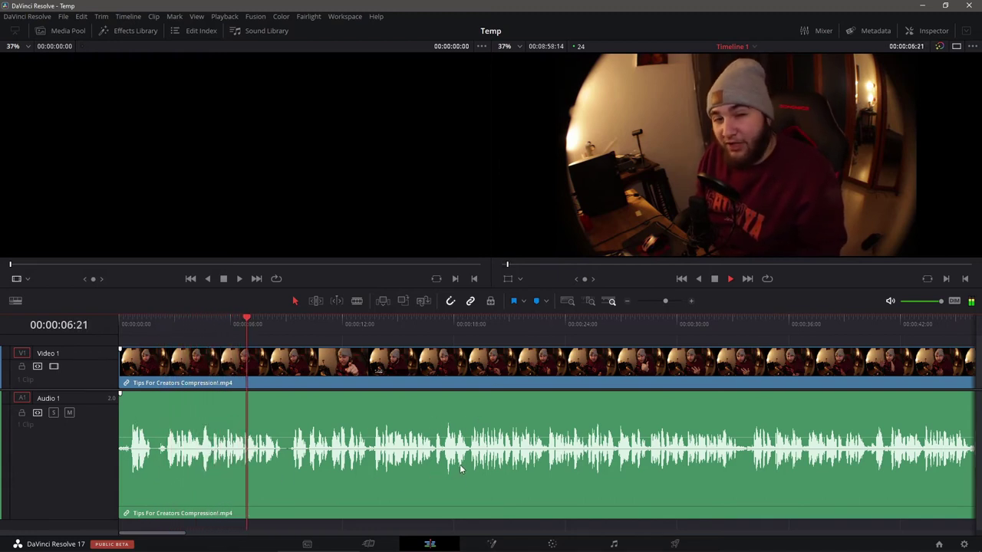
{"action": "key", "text": "space"}
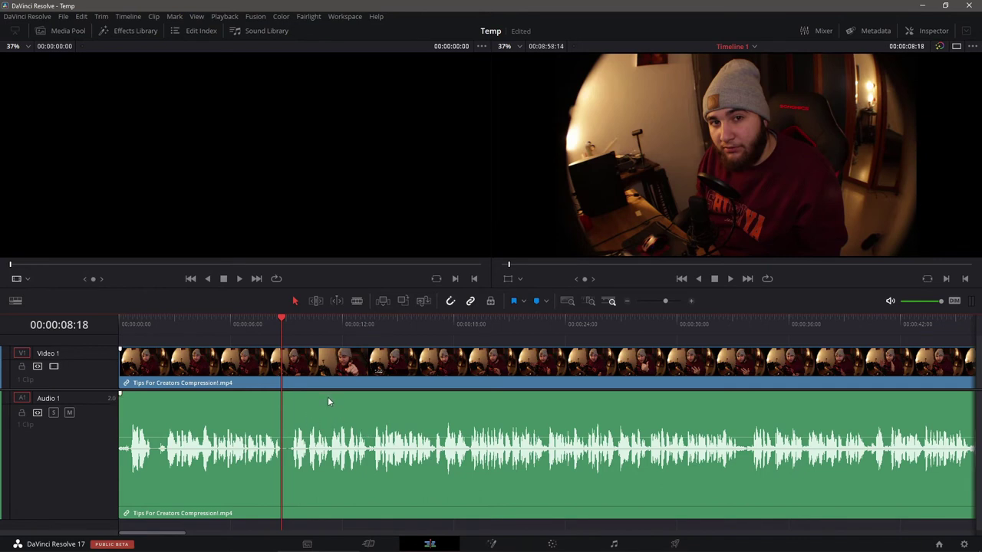
Step: Raise the Tips For Creators Compression!.mp4 clip's volume to 7.00, then return to the timeline start
{"action": "left_click", "coordinate": [928, 30]}
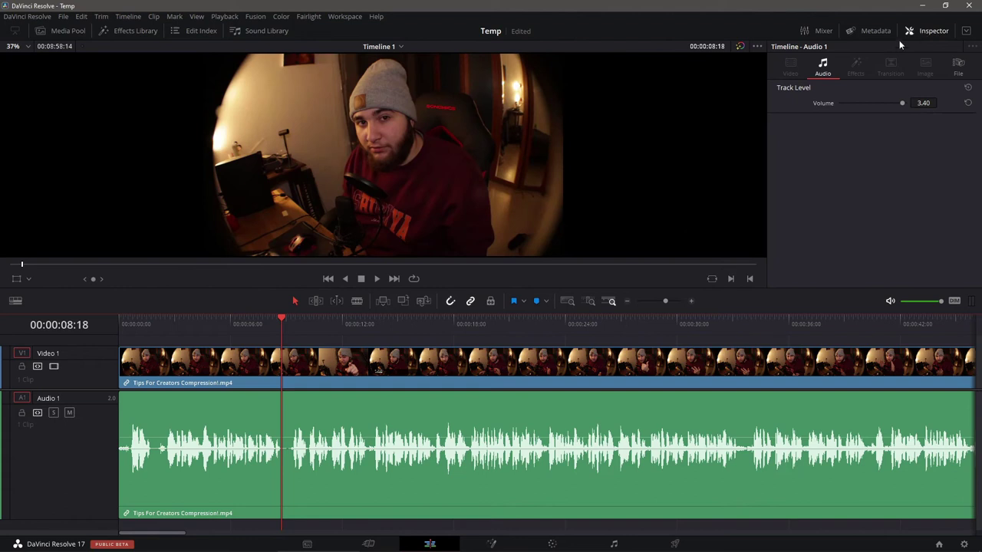
{"action": "left_click", "coordinate": [488, 413]}
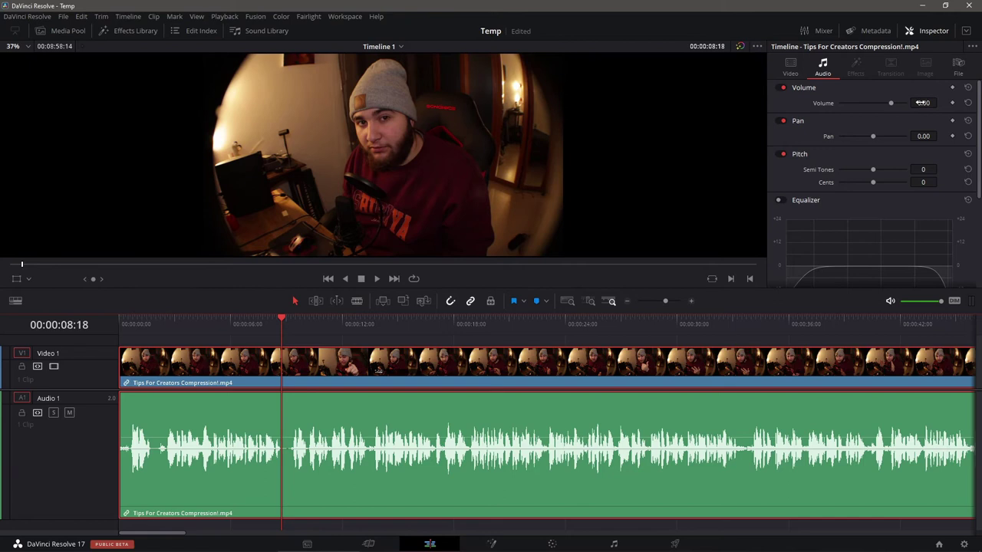
{"action": "left_click_drag", "start_coordinate": [921, 102], "coordinate": [932, 102]}
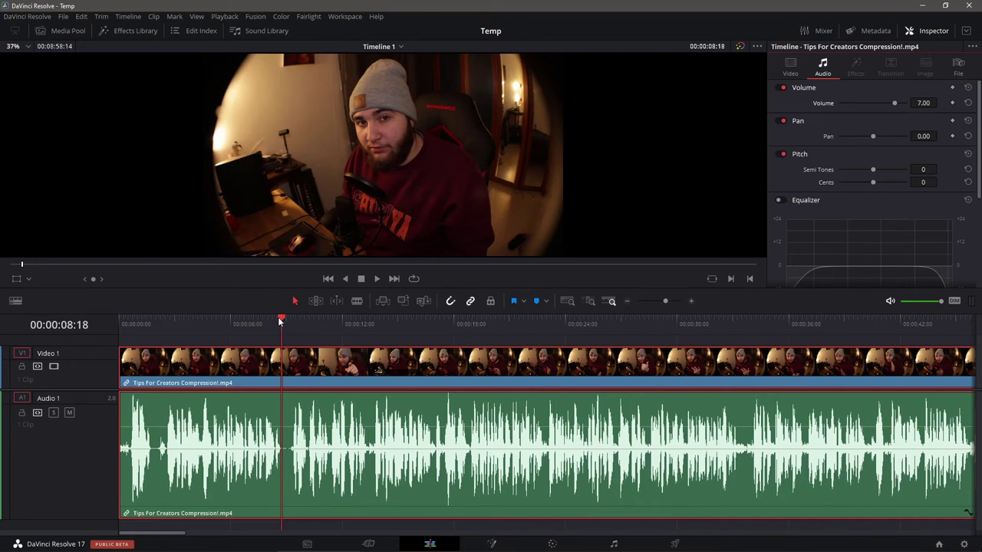
{"action": "left_click_drag", "start_coordinate": [280, 316], "coordinate": [117, 332]}
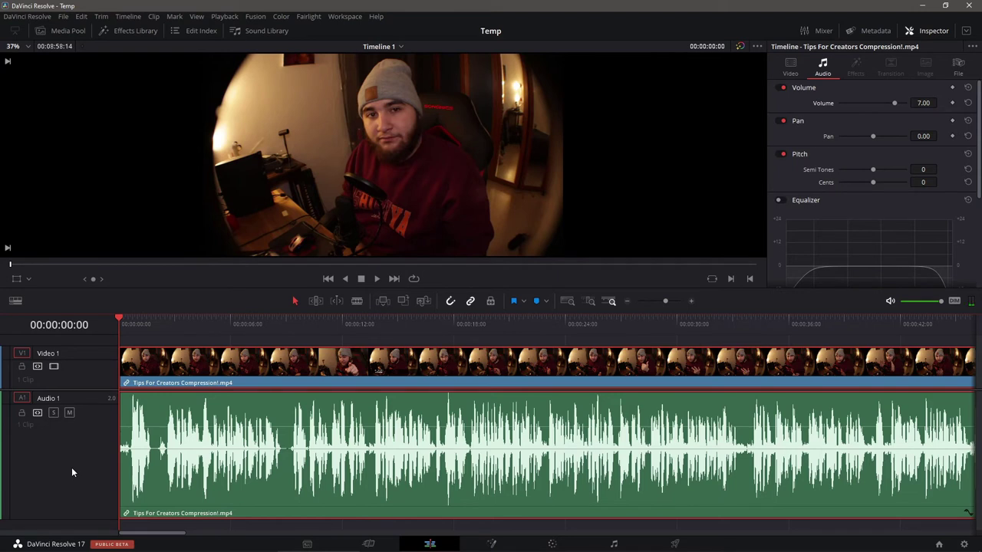
{"action": "key", "text": "space"}
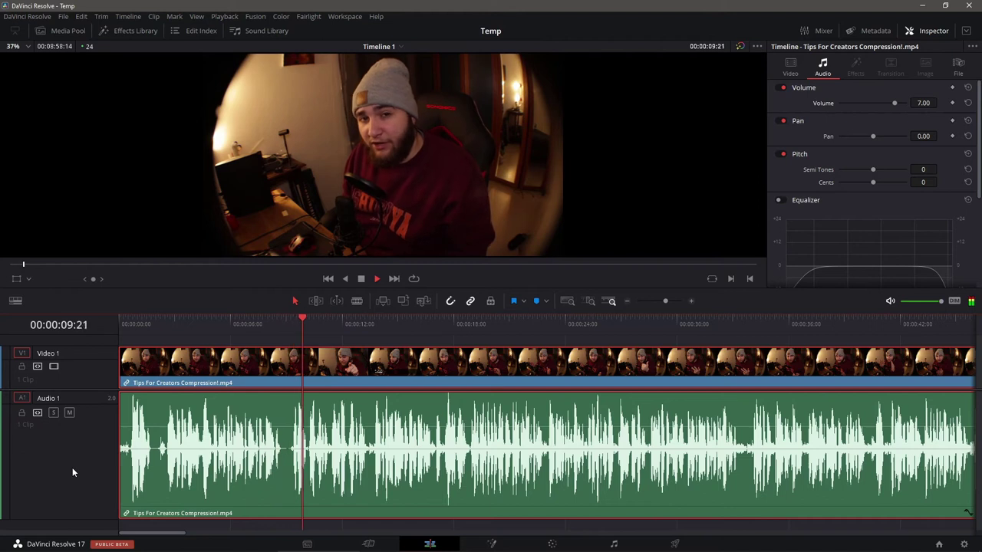
{"action": "key", "text": "space"}
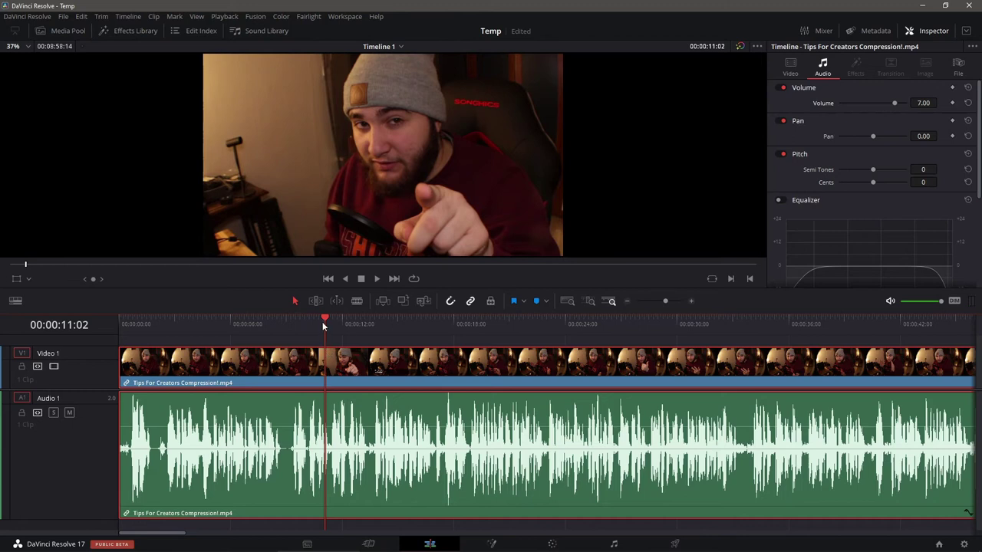
{"action": "left_click_drag", "start_coordinate": [322, 321], "coordinate": [115, 319]}
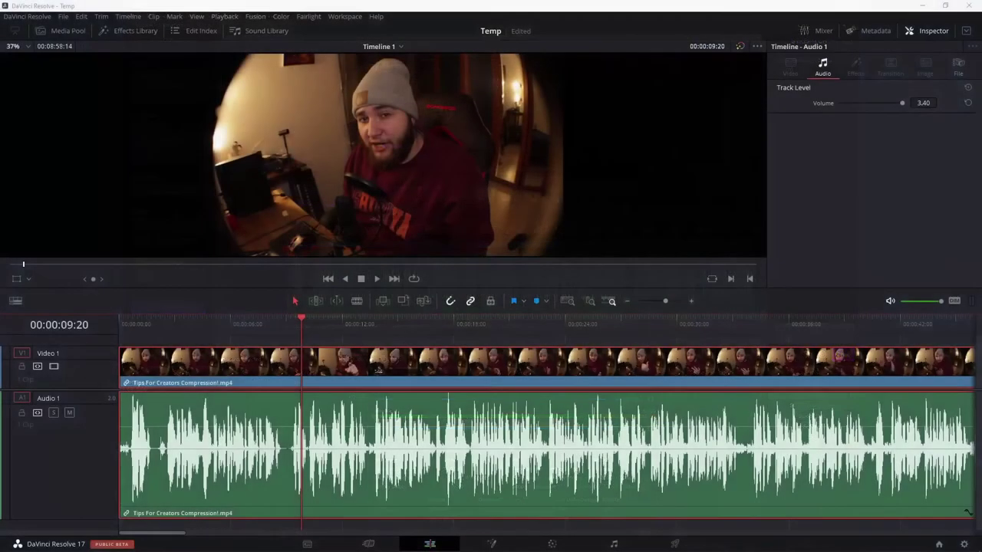
{"action": "left_click", "coordinate": [121, 319]}
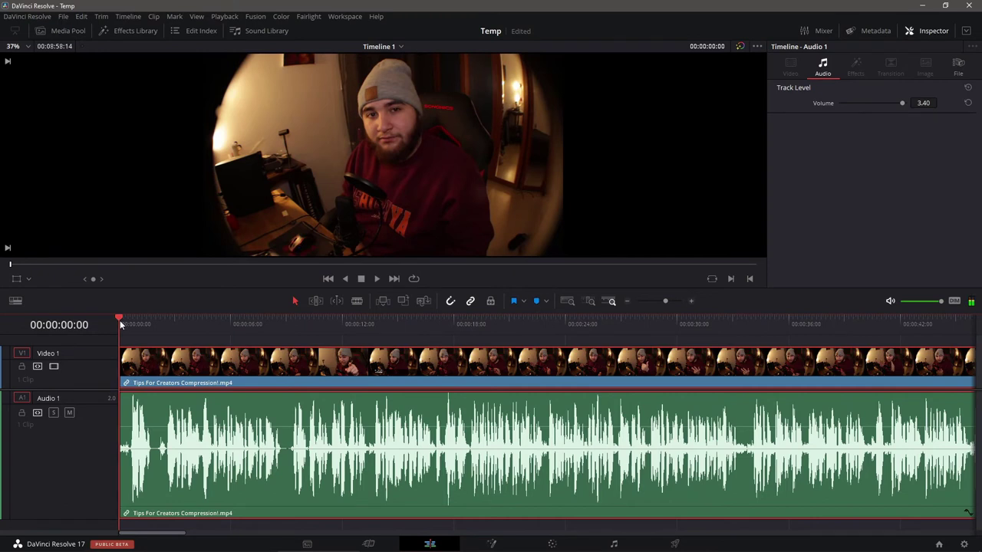
{"action": "key", "text": "space"}
{"action": "left_click_drag", "start_coordinate": [128, 319], "coordinate": [102, 330]}
Step: Apply the Fairlight FX Dialogue Processor to the Audio 1 clip
{"action": "left_click", "coordinate": [137, 32]}
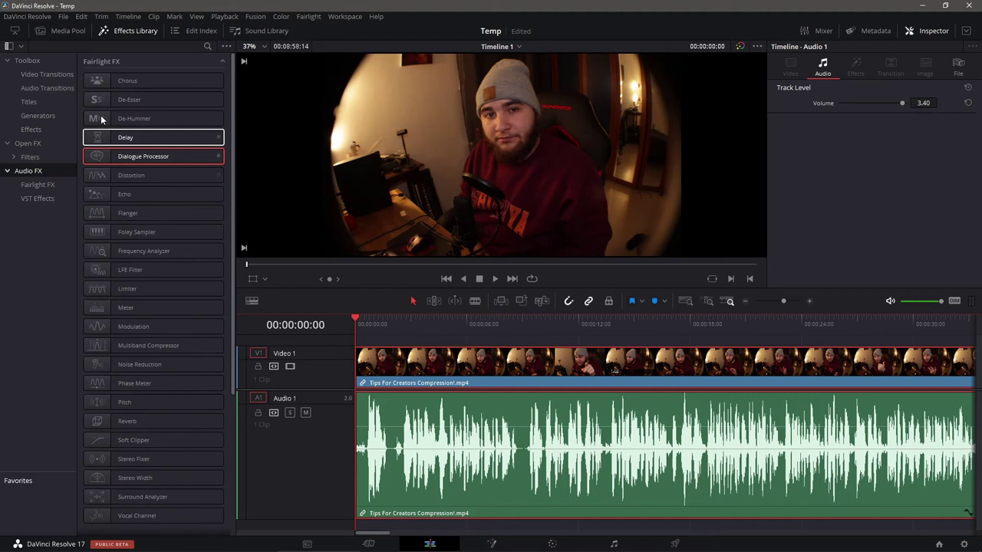
{"action": "scroll", "coordinate": [143, 273], "scroll_direction": "down", "scroll_amount": 3}
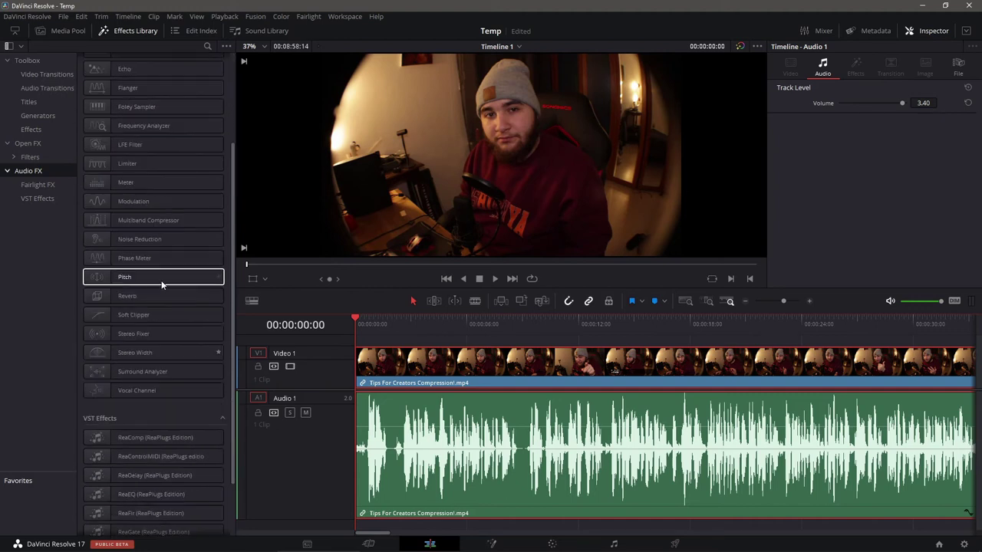
{"action": "scroll", "coordinate": [143, 272], "scroll_direction": "up", "scroll_amount": 3}
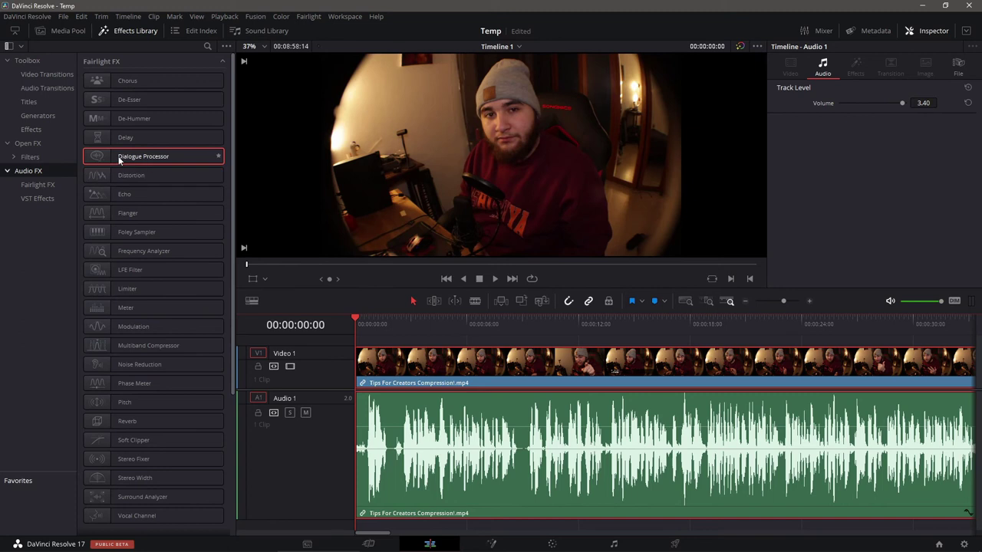
{"action": "left_click_drag", "start_coordinate": [127, 156], "coordinate": [406, 431]}
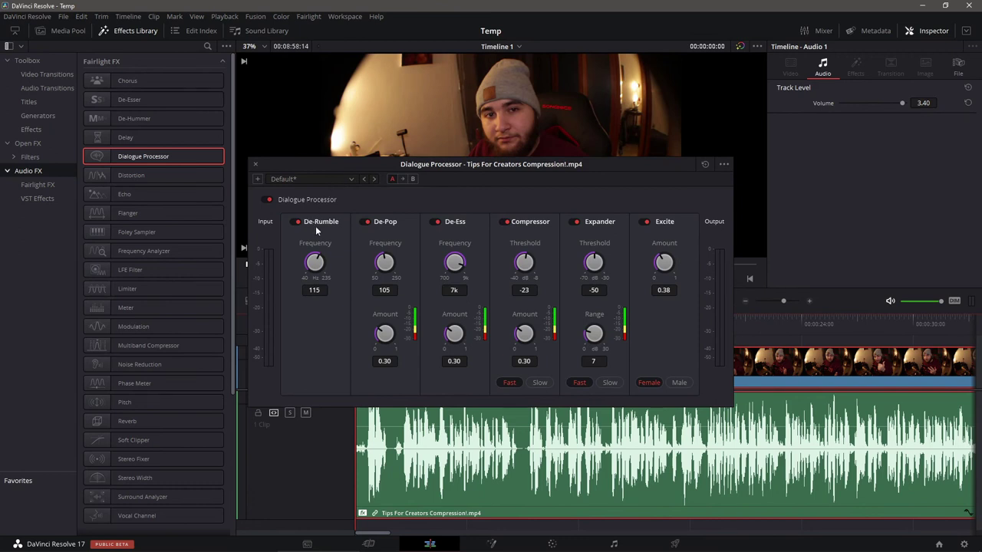
Step: Bypass the De-Rumble, De-Pop, De-Ess, Expander and Excite bands, leaving only Compressor
{"action": "left_click", "coordinate": [292, 222]}
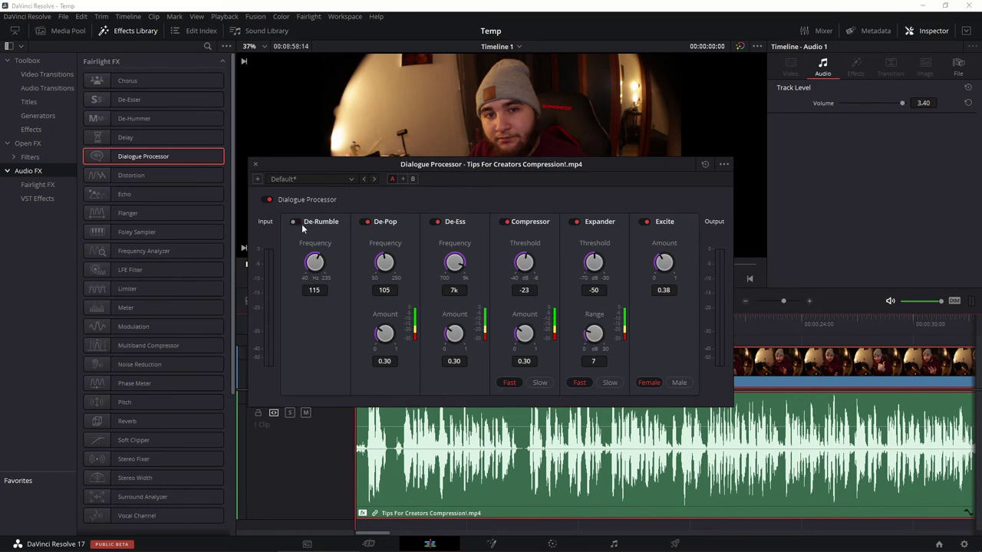
{"action": "left_click", "coordinate": [440, 222]}
{"action": "left_click", "coordinate": [381, 222]}
{"action": "left_click", "coordinate": [575, 221]}
{"action": "left_click", "coordinate": [646, 222]}
Step: During playback, lower the compressor threshold to -30.6 and raise the amount to 0.50
{"action": "key", "text": "space"}
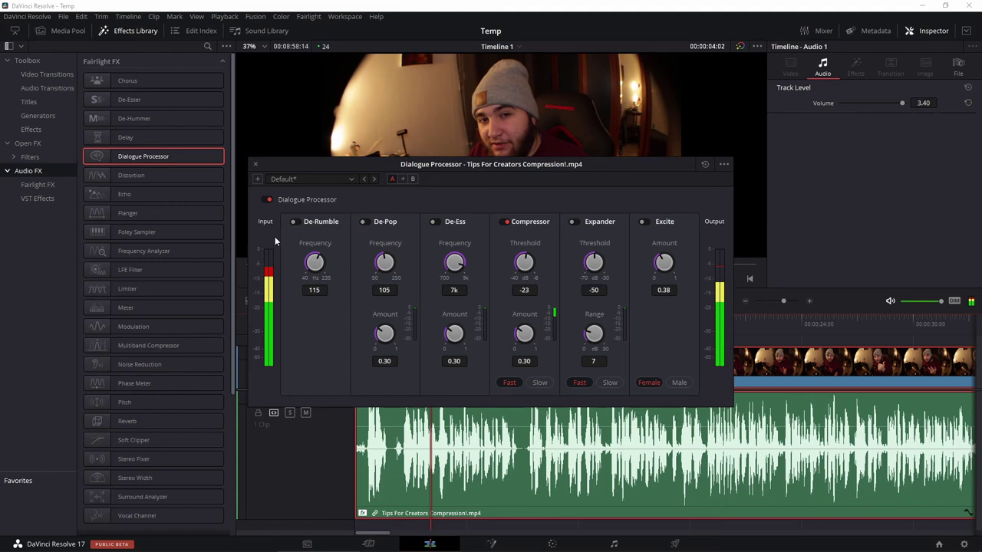
{"action": "left_click_drag", "start_coordinate": [938, 301], "coordinate": [917, 307]}
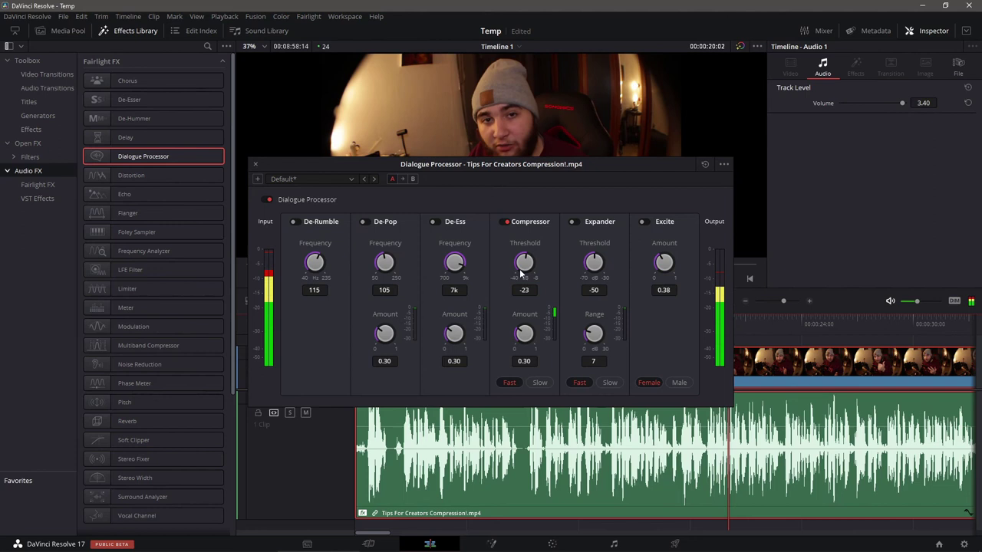
{"action": "left_click_drag", "start_coordinate": [525, 262], "coordinate": [483, 276]}
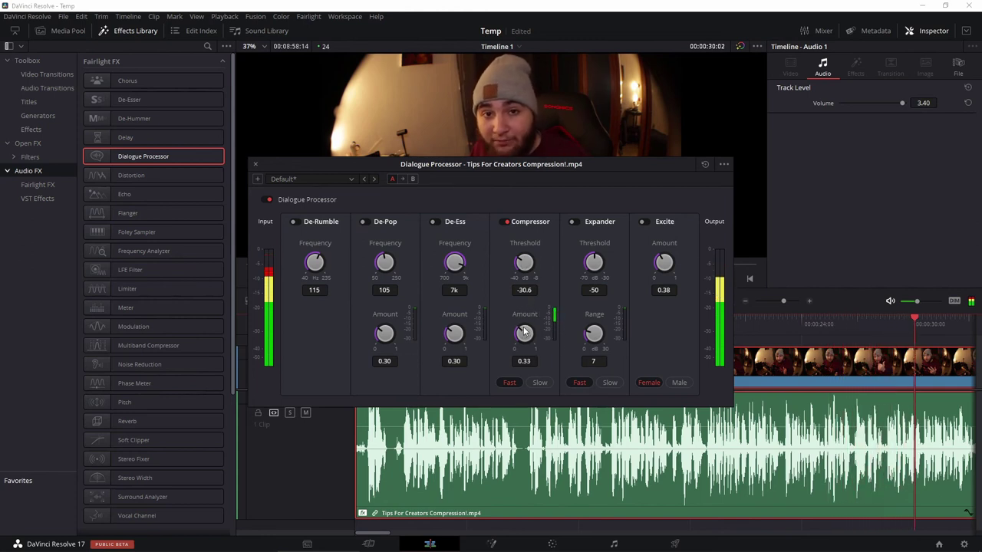
{"action": "left_click_drag", "start_coordinate": [523, 333], "coordinate": [537, 329]}
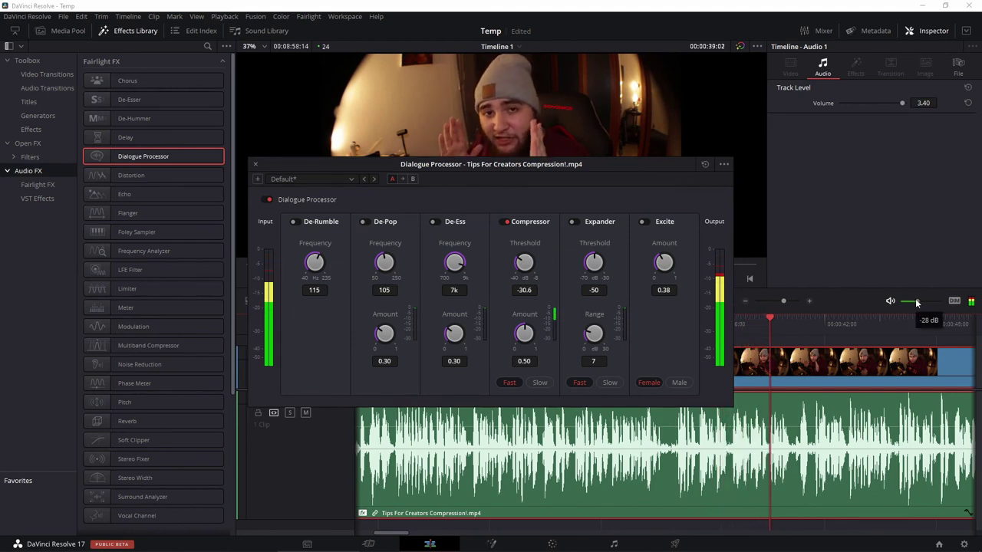
{"action": "left_click_drag", "start_coordinate": [916, 303], "coordinate": [940, 301]}
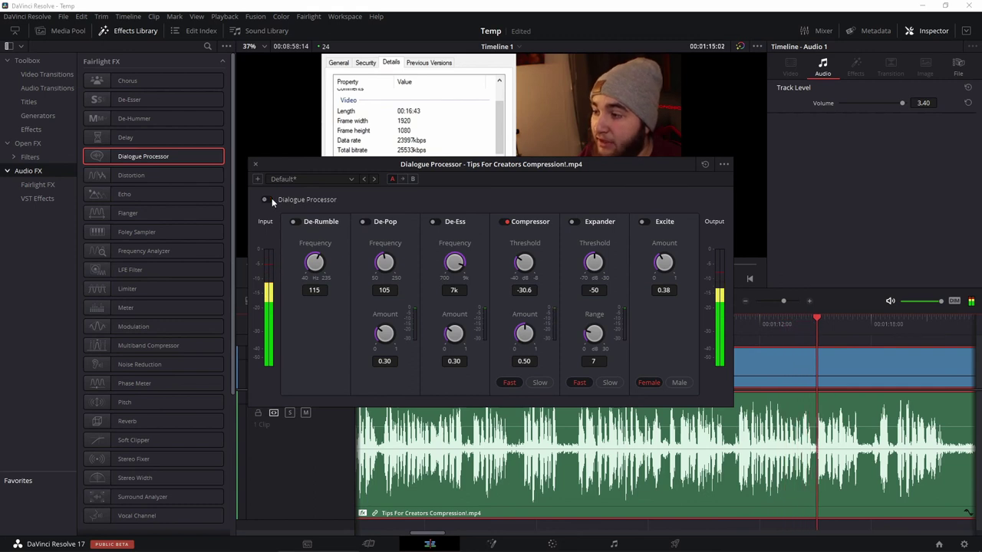
Step: Compare the Dialogue Processor off and on, return to the start, and close its window
{"action": "left_click", "coordinate": [268, 200]}
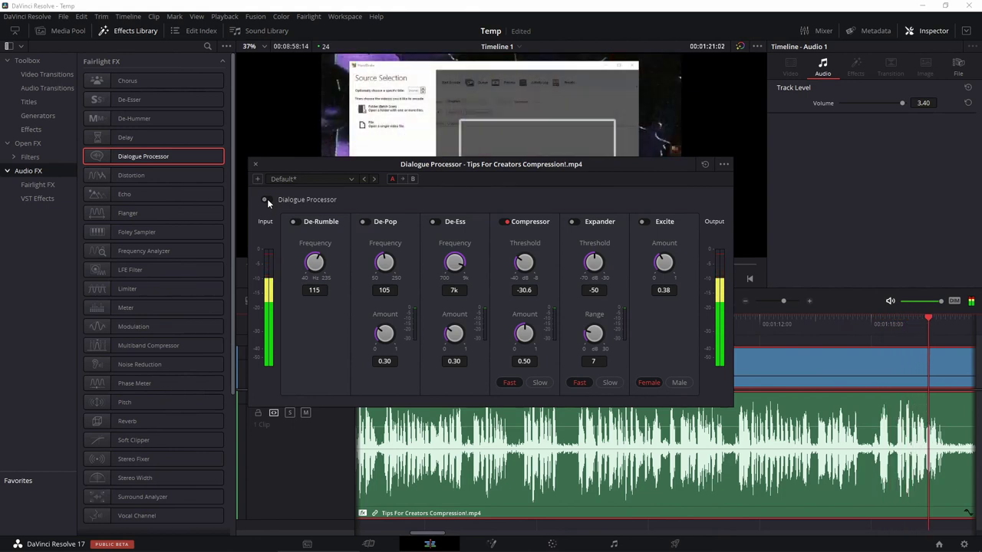
{"action": "left_click", "coordinate": [266, 199]}
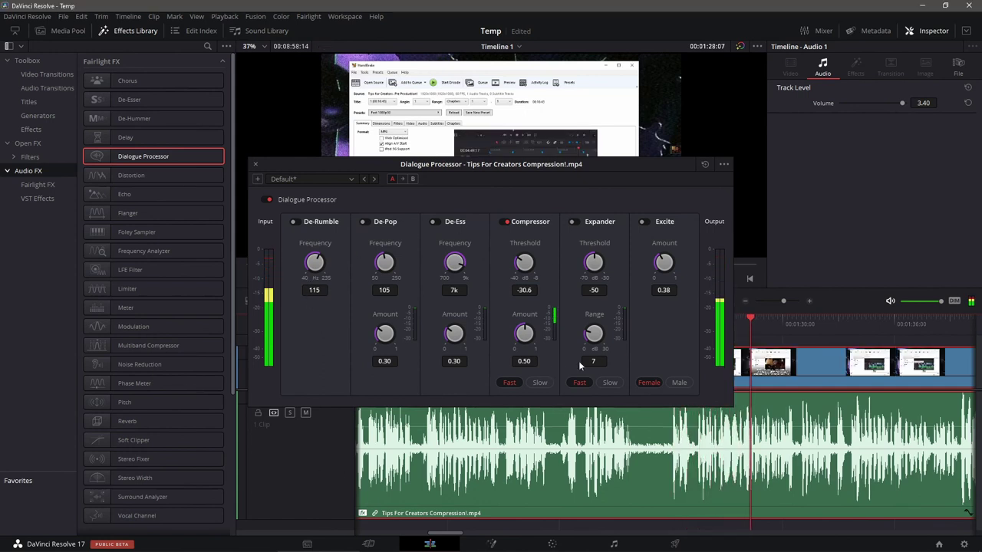
{"action": "key", "text": "Home"}
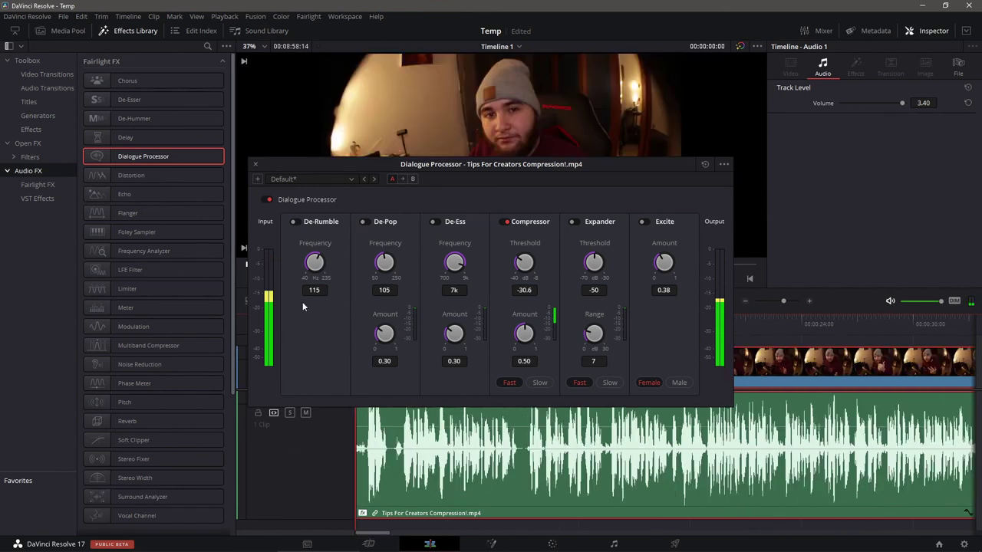
{"action": "left_click", "coordinate": [255, 165]}
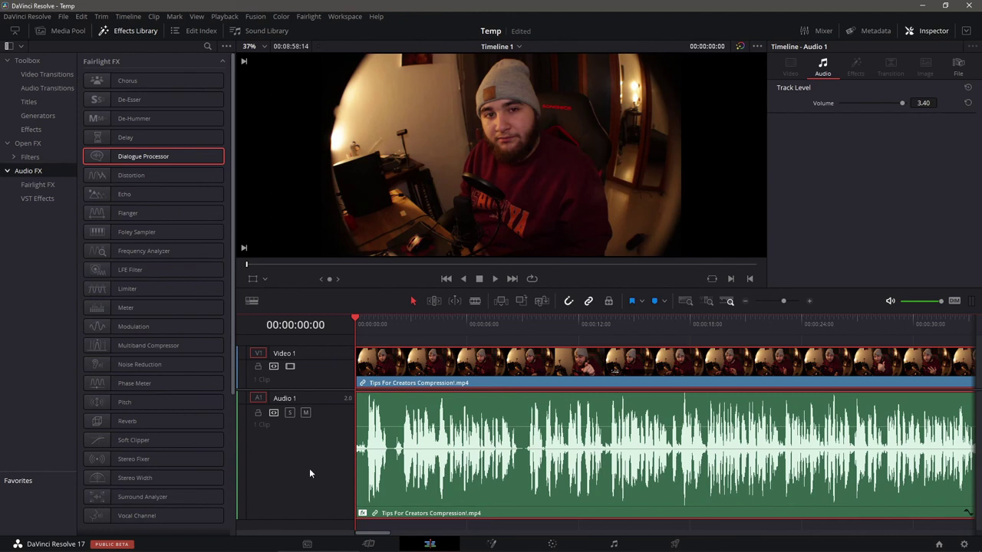
{"action": "mouse_move", "coordinate": [306, 549]}
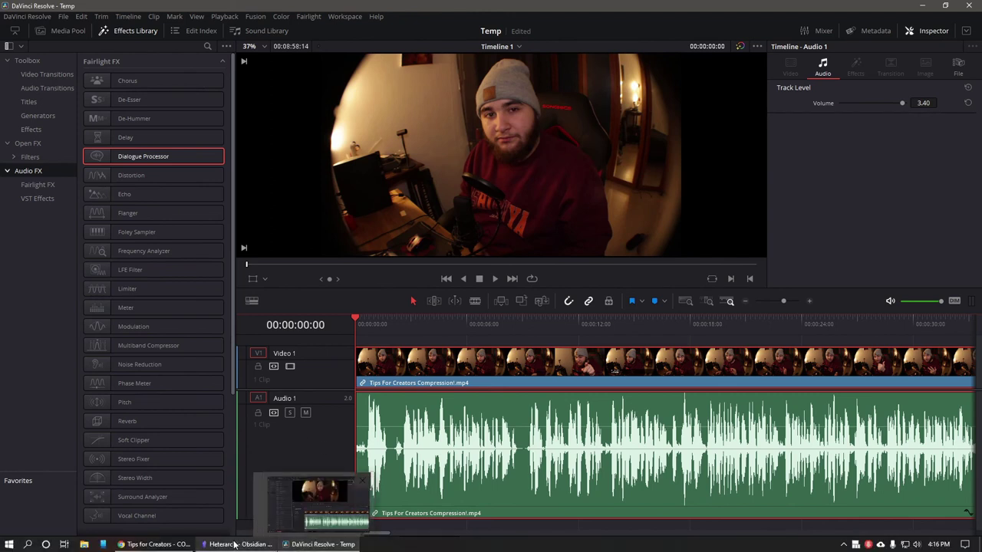
Step: Switch to Chrome and show the Levelator page with Windows, OS X and Linux downloads
{"action": "left_click", "coordinate": [163, 544]}
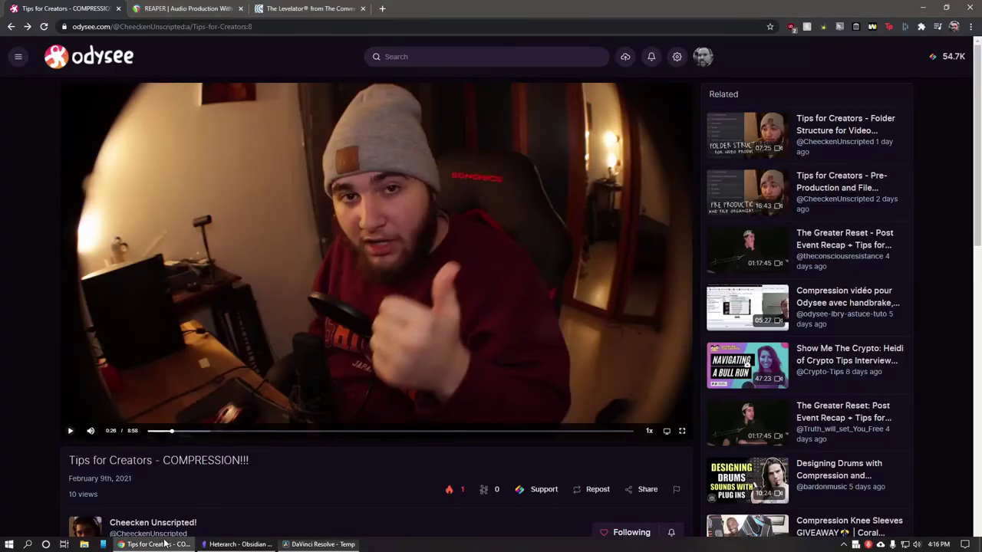
{"action": "left_click", "coordinate": [299, 10]}
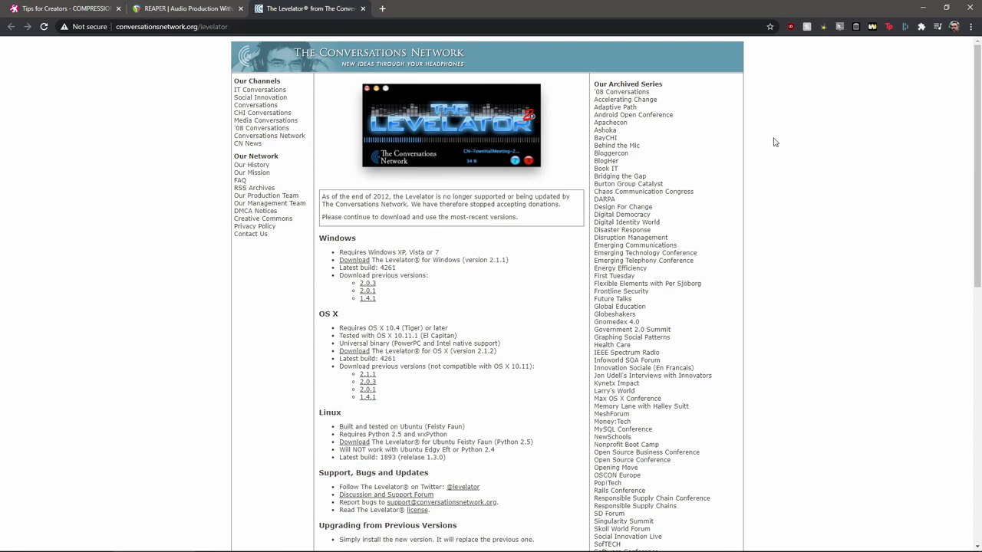
{"action": "scroll", "coordinate": [815, 231], "scroll_direction": "down", "scroll_amount": 3}
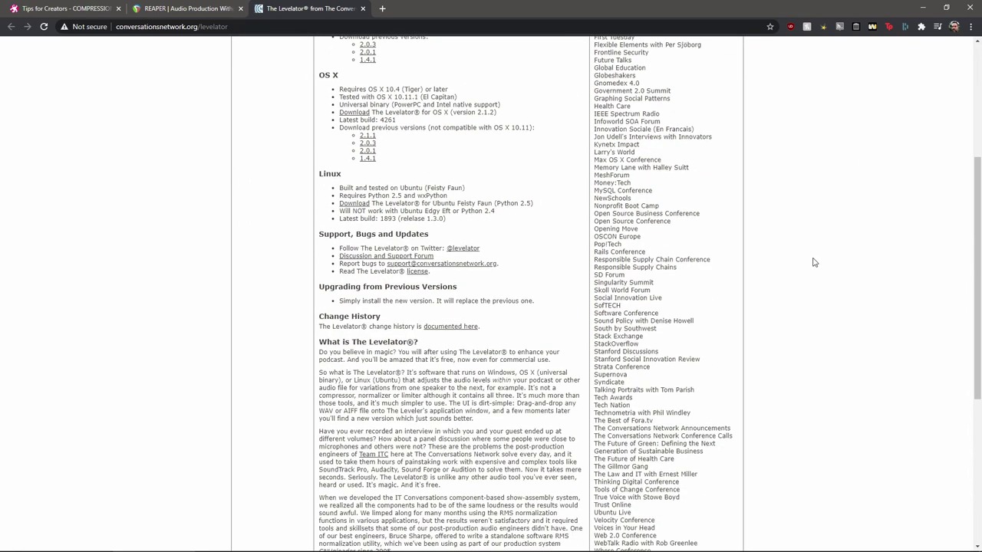
{"action": "scroll", "coordinate": [814, 262], "scroll_direction": "down", "scroll_amount": 3}
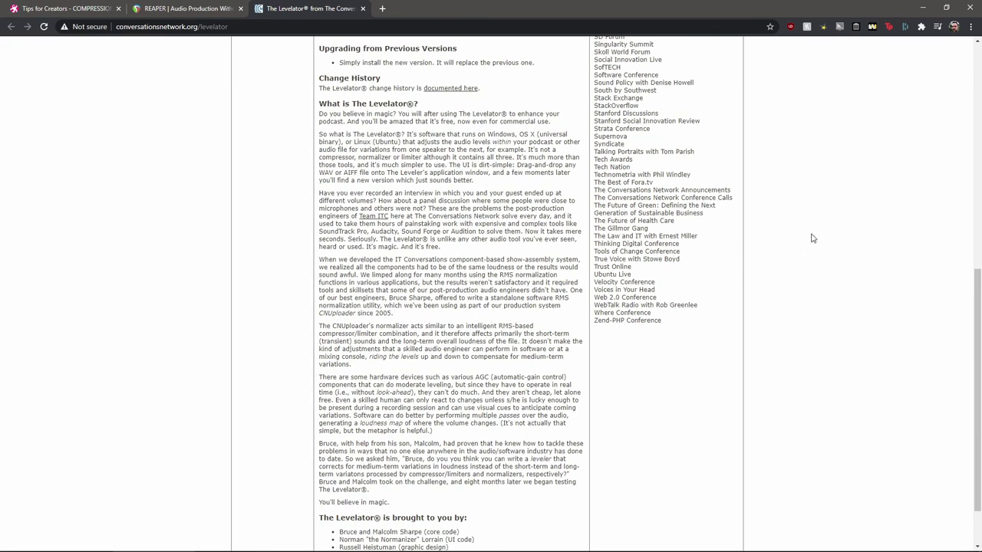
{"action": "scroll", "coordinate": [813, 239], "scroll_direction": "down", "scroll_amount": 1}
{"action": "scroll", "coordinate": [809, 244], "scroll_direction": "up", "scroll_amount": 1}
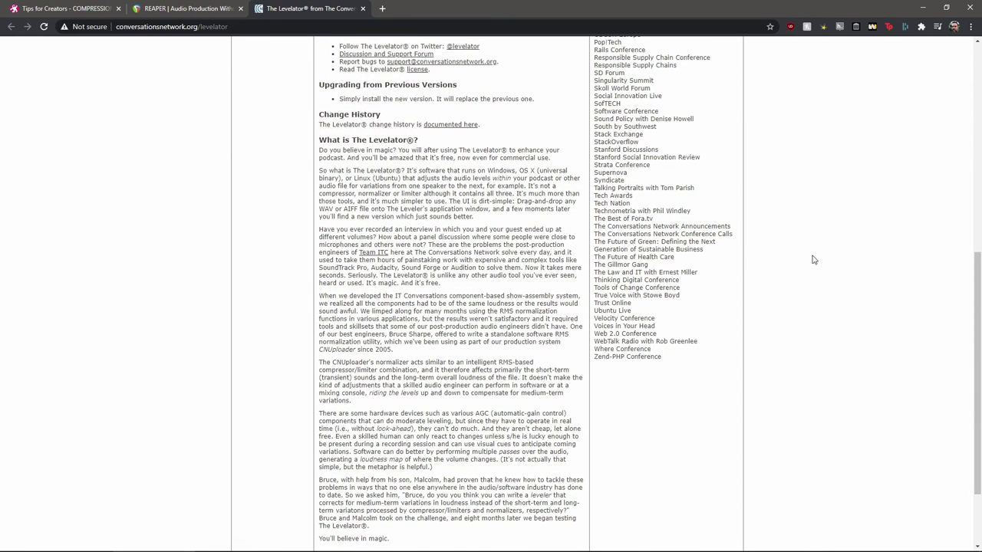
{"action": "scroll", "coordinate": [813, 260], "scroll_direction": "up", "scroll_amount": 6}
{"action": "scroll", "coordinate": [811, 253], "scroll_direction": "down", "scroll_amount": 2}
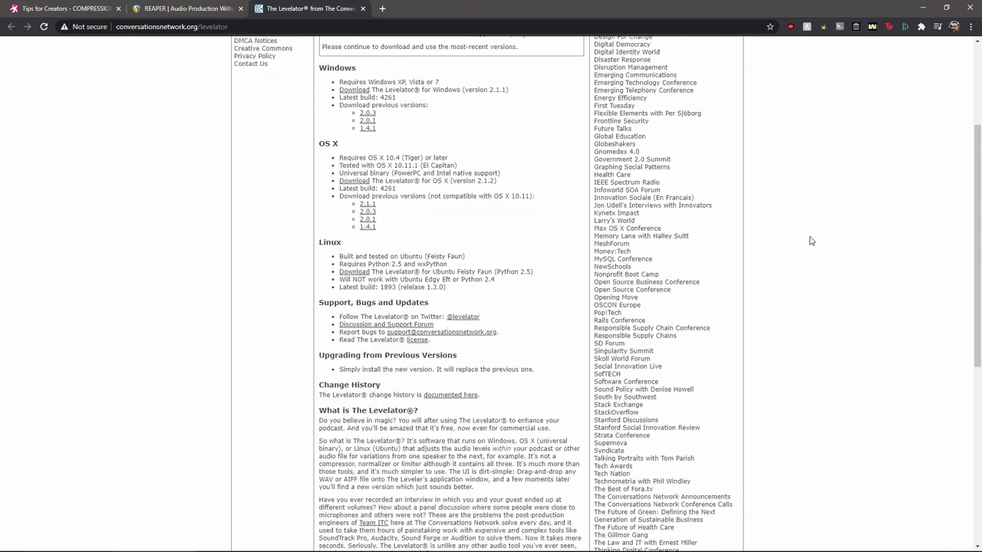
{"action": "scroll", "coordinate": [809, 241], "scroll_direction": "down", "scroll_amount": 5}
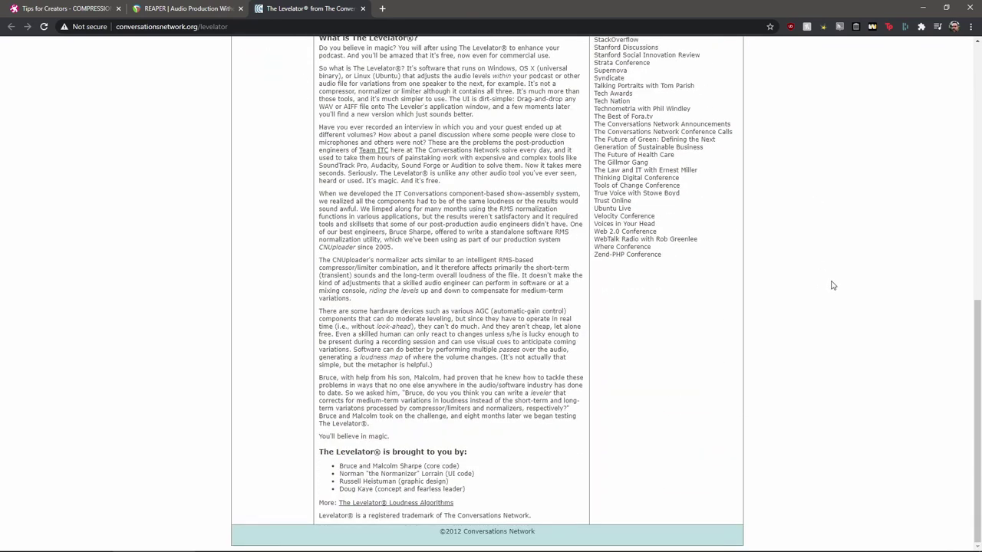
{"action": "scroll", "coordinate": [828, 272], "scroll_direction": "up", "scroll_amount": 8}
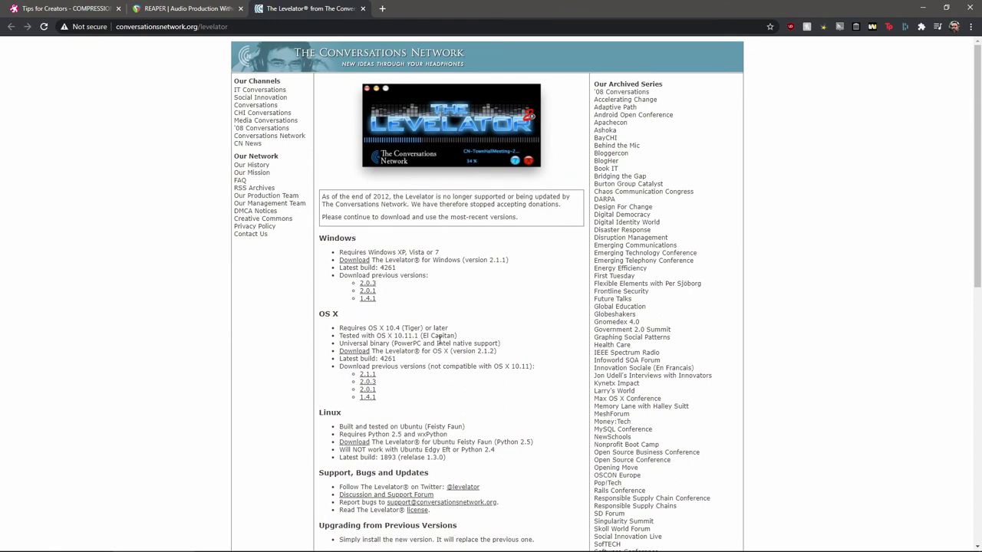
{"action": "scroll", "coordinate": [451, 336], "scroll_direction": "down", "scroll_amount": 3}
{"action": "scroll", "coordinate": [452, 340], "scroll_direction": "up", "scroll_amount": 1}
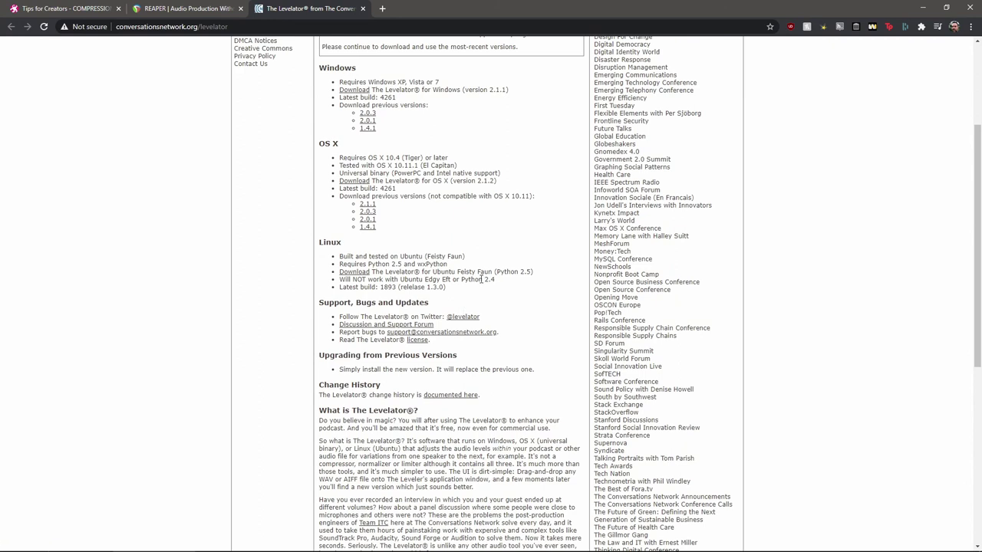
{"action": "scroll", "coordinate": [809, 281], "scroll_direction": "down", "scroll_amount": 3}
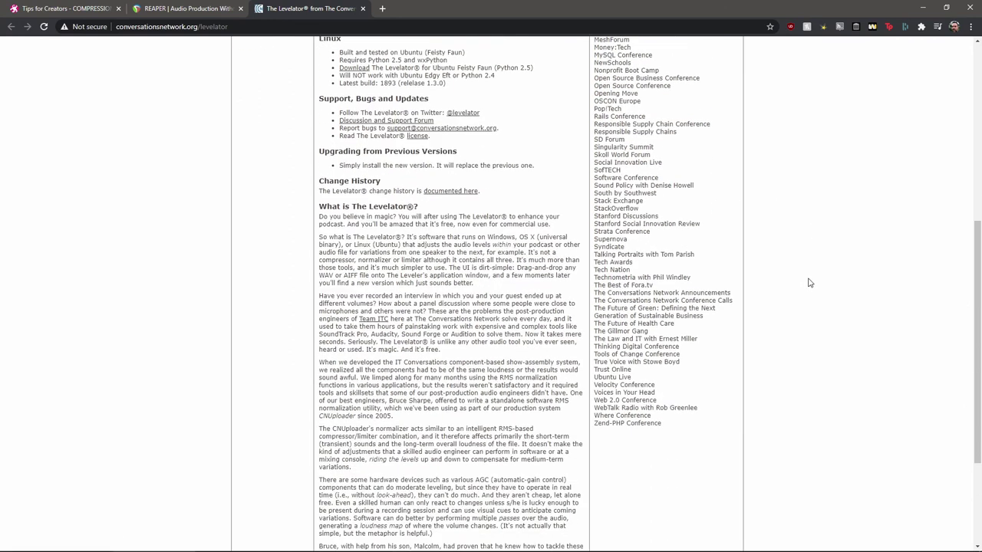
{"action": "scroll", "coordinate": [797, 266], "scroll_direction": "up", "scroll_amount": 2}
{"action": "scroll", "coordinate": [797, 266], "scroll_direction": "up", "scroll_amount": 3}
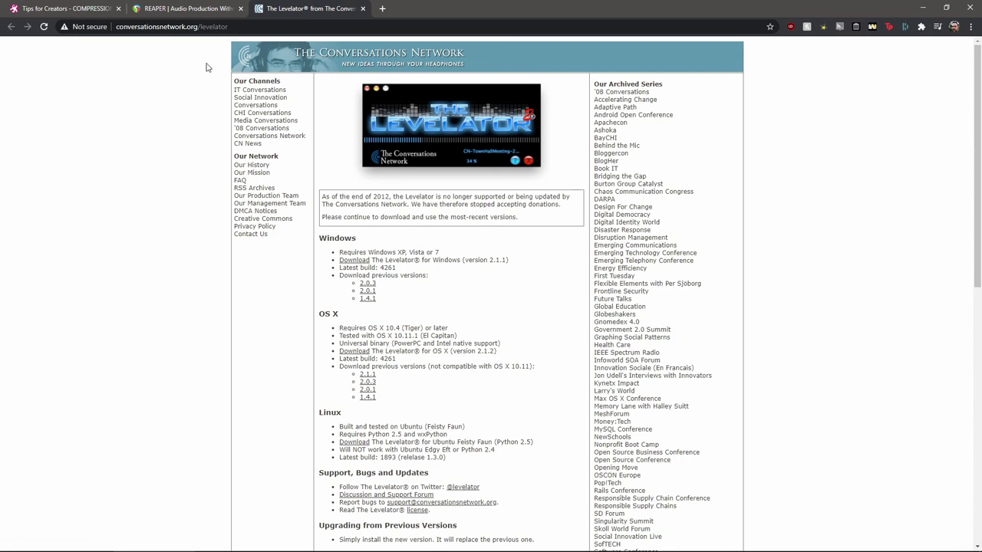
Step: Switch back to the Odysee COMPRESSION!!! video, still paused at 0:26
{"action": "left_click", "coordinate": [85, 9]}
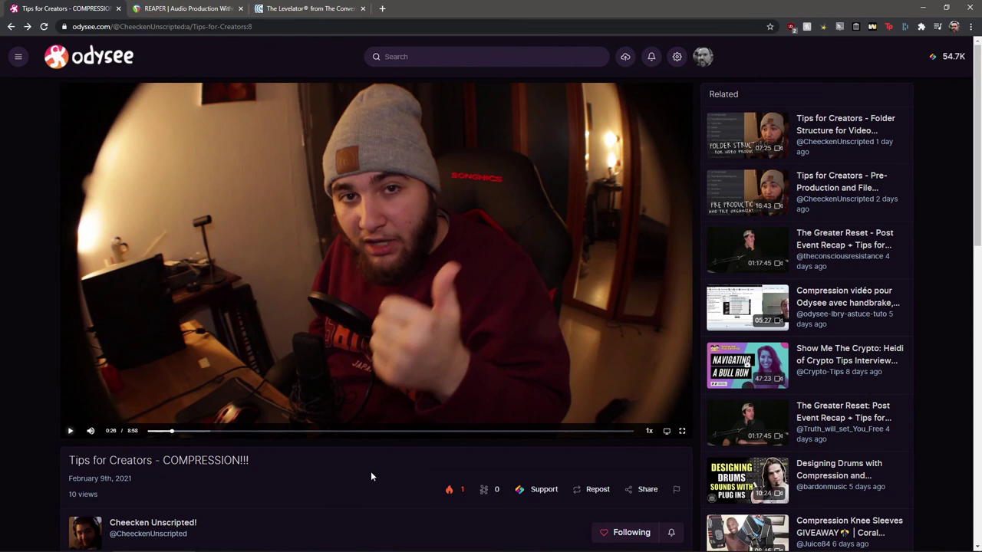